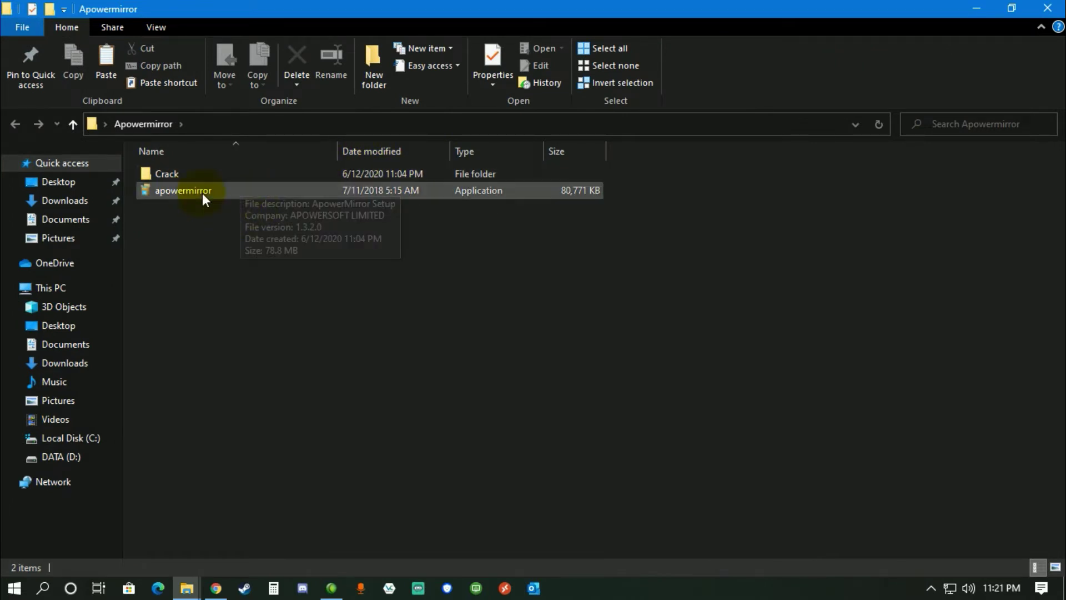
Run the apowermirror installer from the Apowermirror folder and allow it past the security warning
{"action": "left_click", "coordinate": [235, 196]}
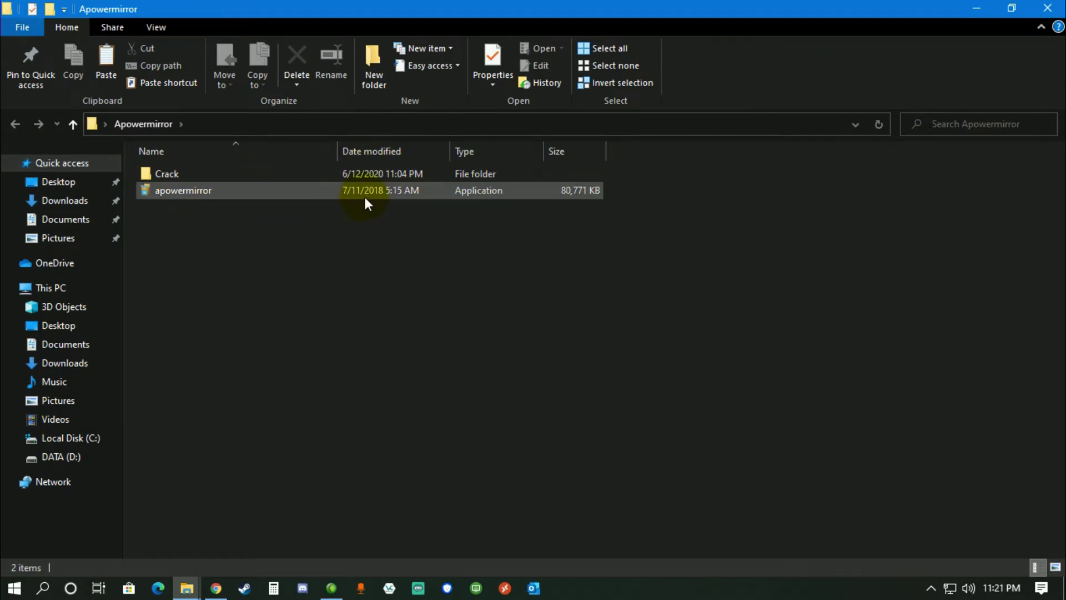
{"action": "double_click", "coordinate": [271, 190]}
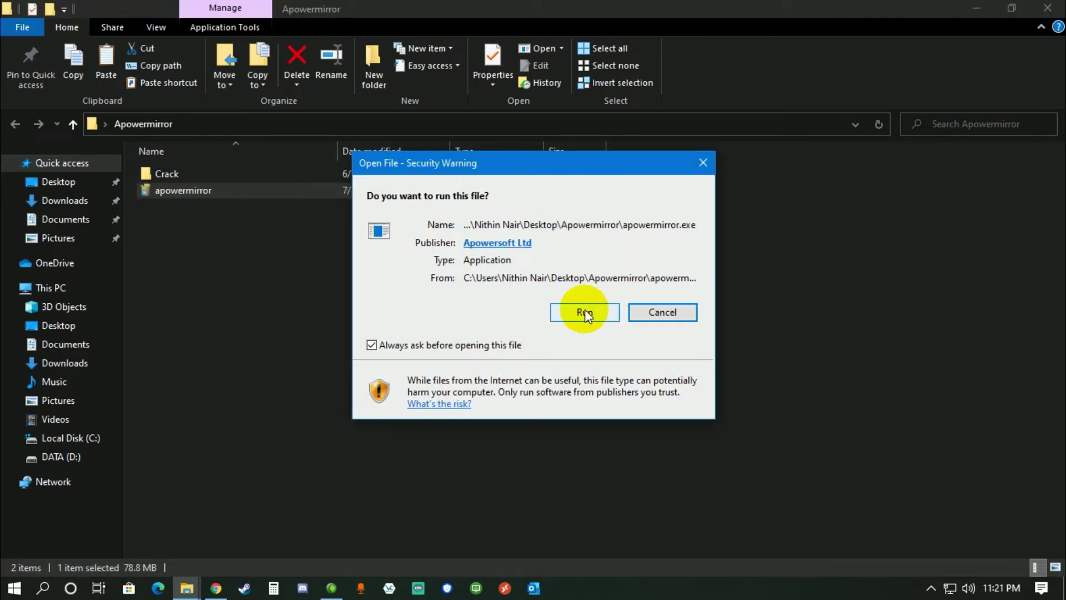
{"action": "left_click", "coordinate": [584, 311]}
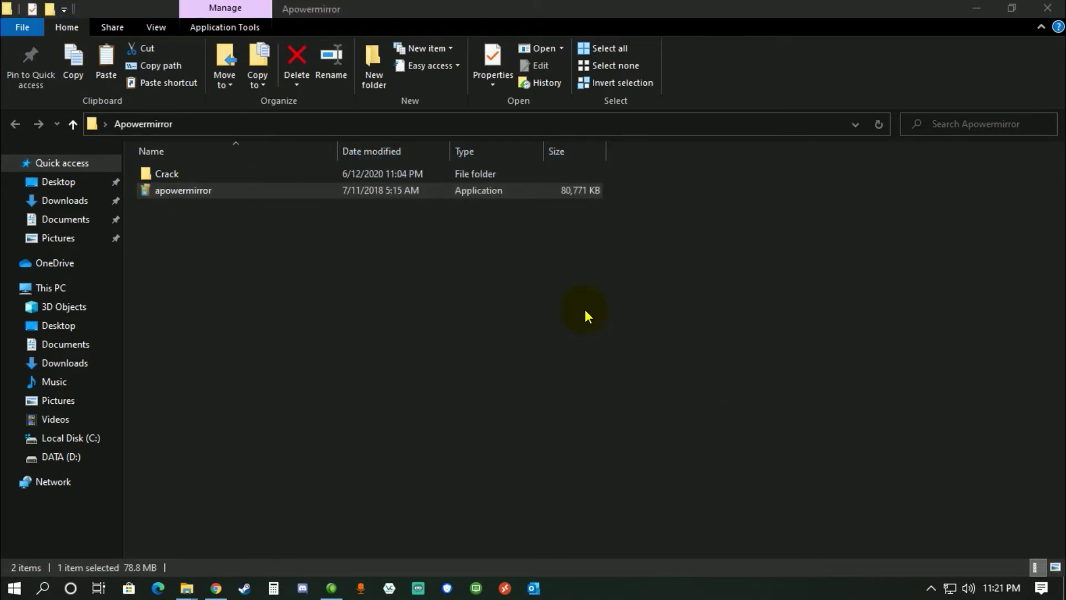
{"action": "left_click", "coordinate": [537, 333]}
Accept the license agreement, turn off running the program when Windows starts, and install ApowerMirror
{"action": "left_click", "coordinate": [642, 439]}
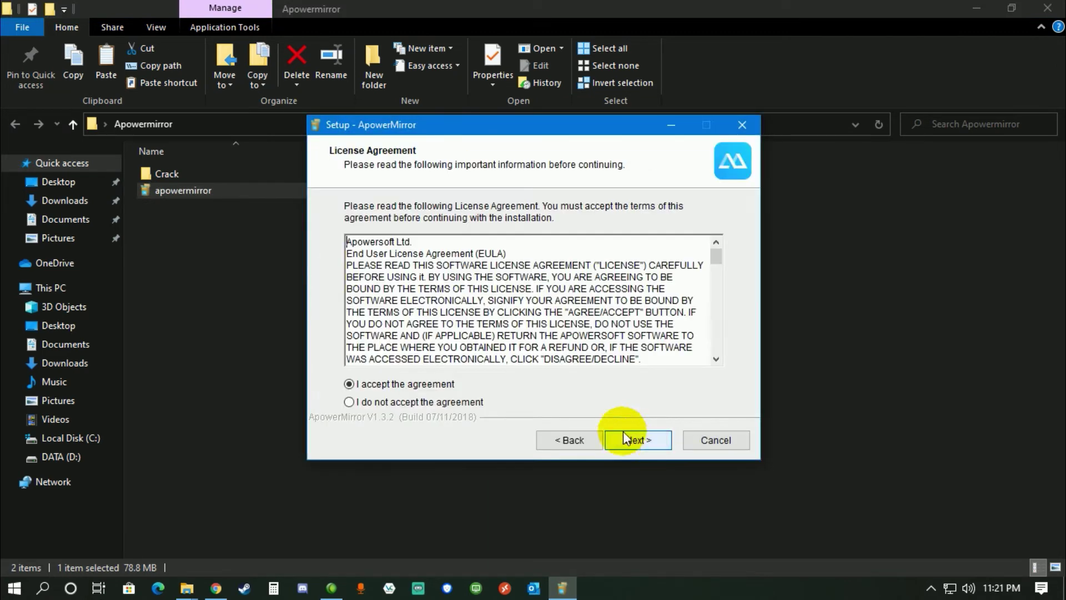
{"action": "left_click", "coordinate": [638, 439]}
{"action": "left_click", "coordinate": [636, 439]}
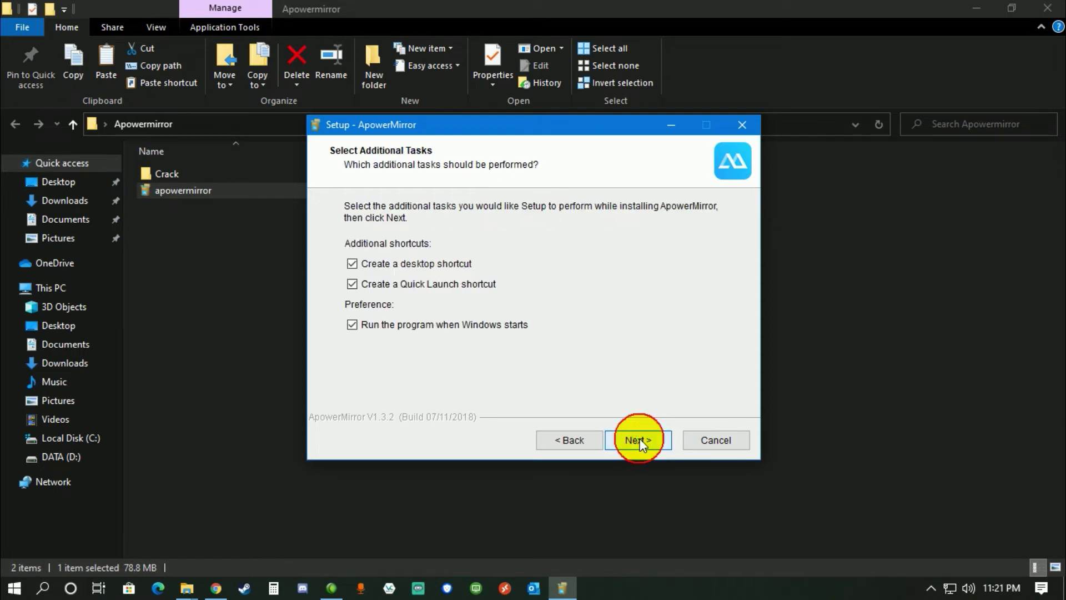
{"action": "left_click", "coordinate": [389, 327]}
{"action": "left_click", "coordinate": [644, 439]}
{"action": "left_click", "coordinate": [641, 438]}
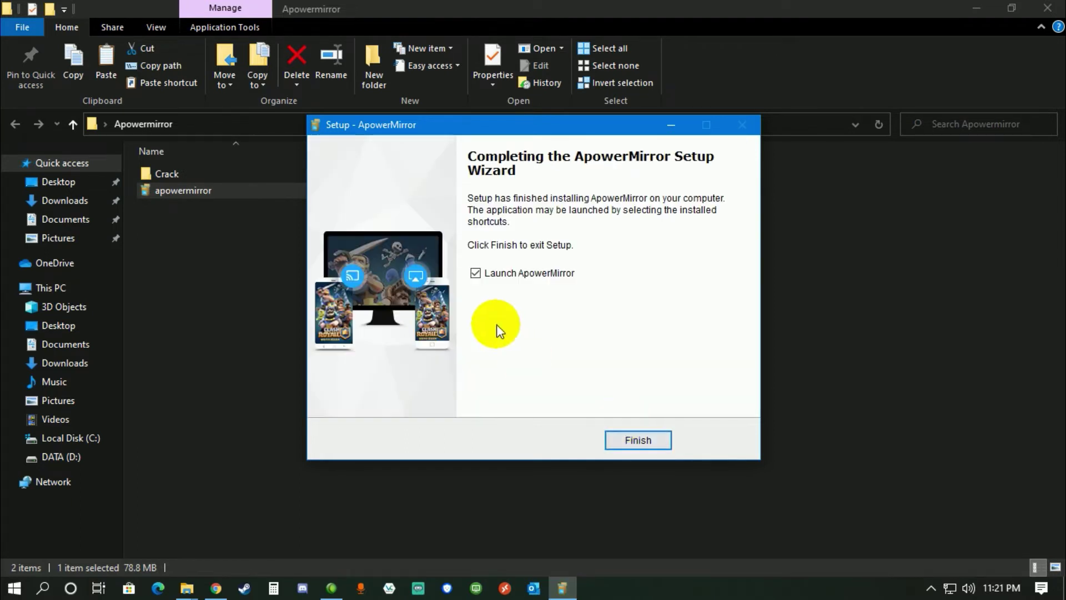
Finish the ApowerMirror setup with the Launch ApowerMirror option turned off
{"action": "left_click", "coordinate": [476, 273]}
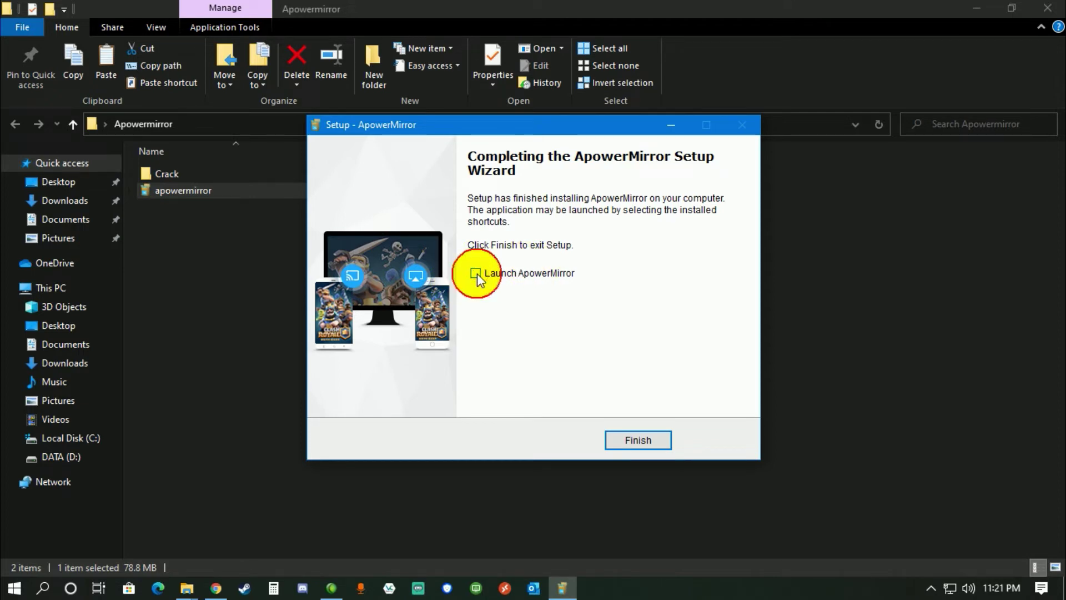
{"action": "left_click", "coordinate": [633, 436]}
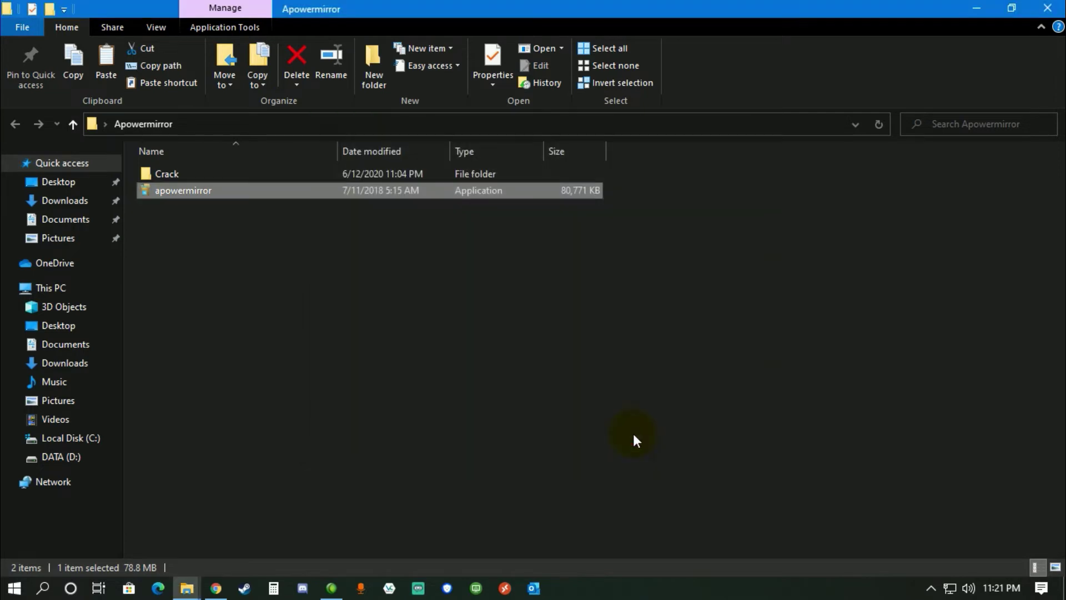
Copy Apowersoft.CommUtilities.dll from the Crack folder and minimize the folder window
{"action": "double_click", "coordinate": [207, 172]}
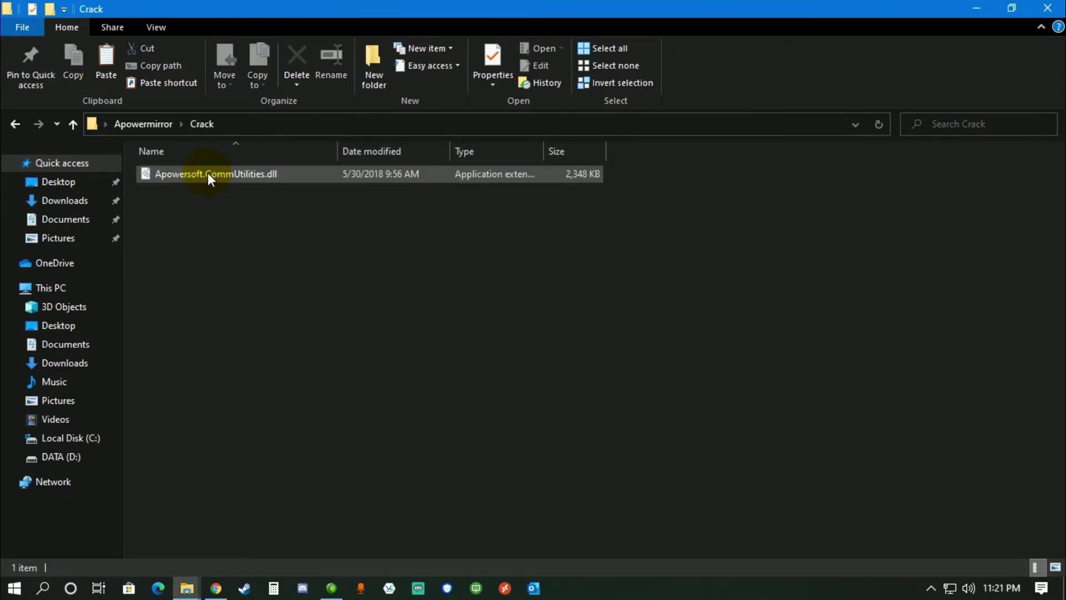
{"action": "left_click", "coordinate": [72, 123]}
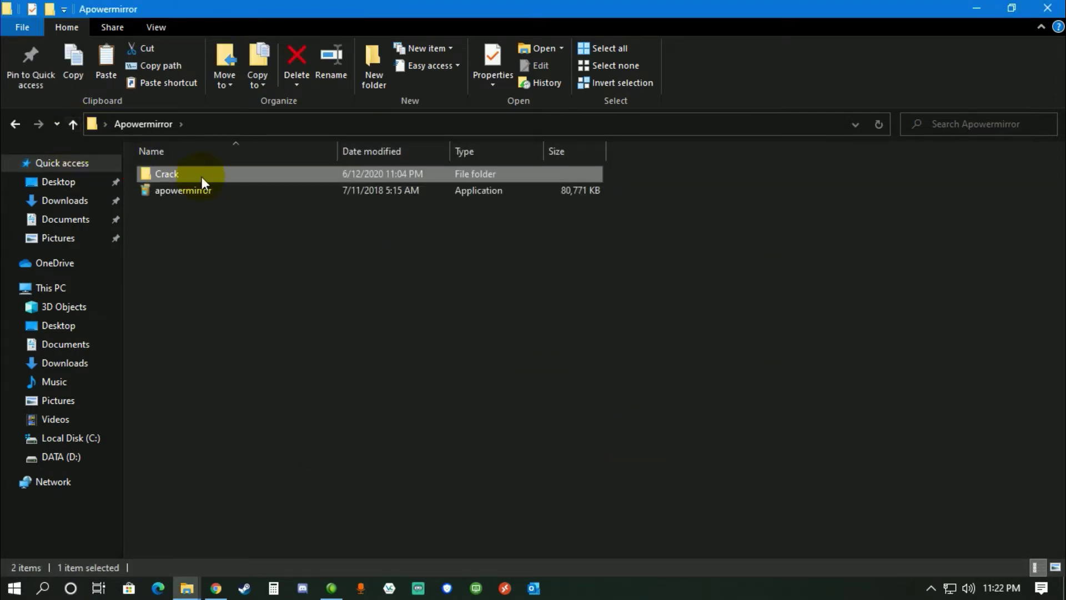
{"action": "double_click", "coordinate": [202, 176]}
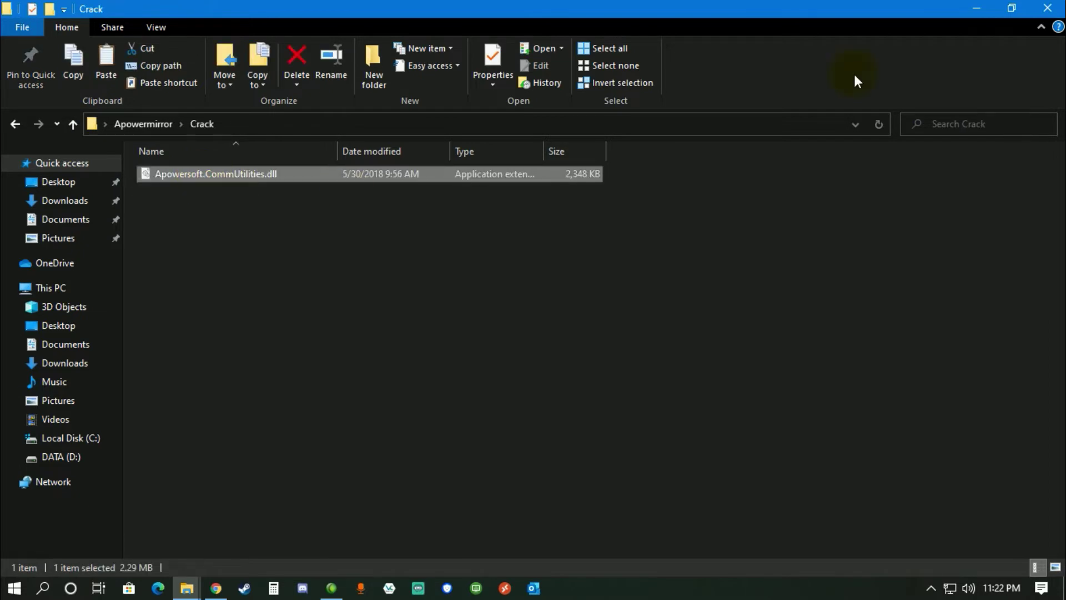
{"action": "left_click", "coordinate": [973, 10]}
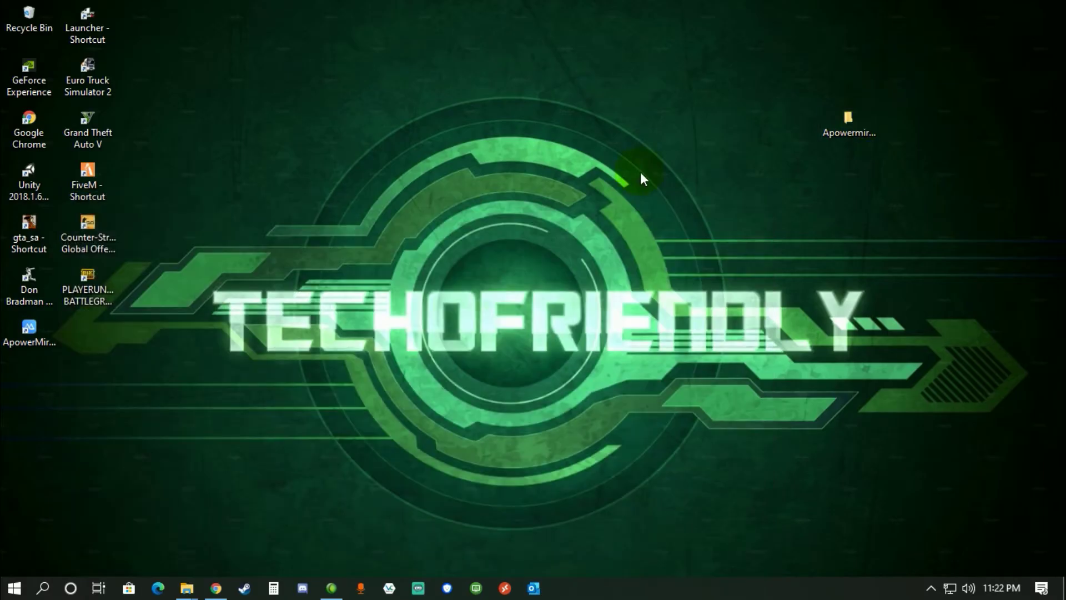
Move the ApowerMirror shortcut beside the Apowermirror folder on the desktop and open the shortcut's file location
{"action": "left_click_drag", "start_coordinate": [36, 339], "coordinate": [956, 81]}
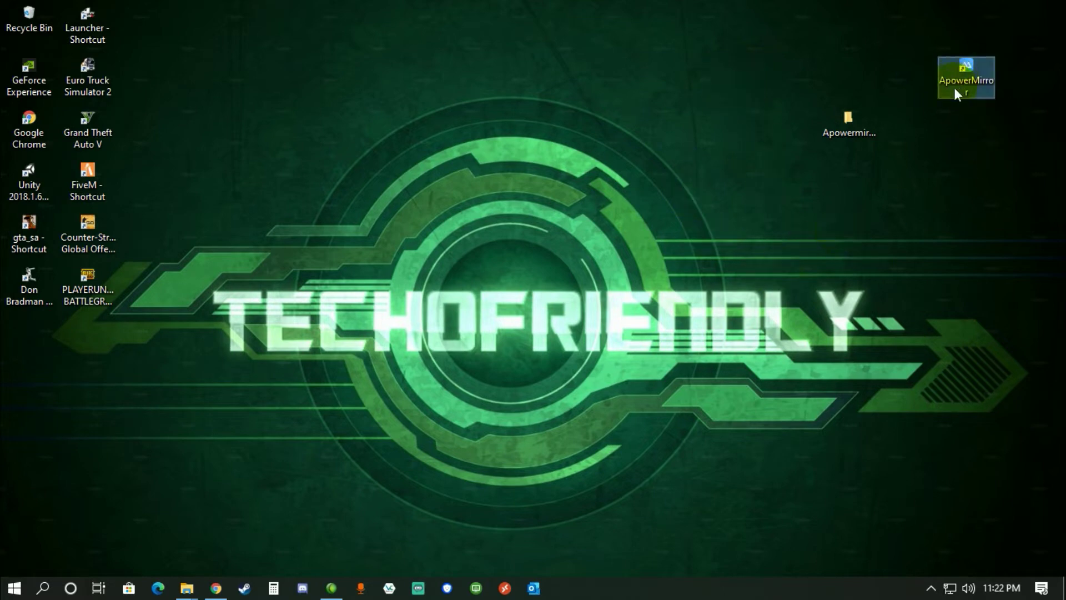
{"action": "right_click", "coordinate": [971, 89]}
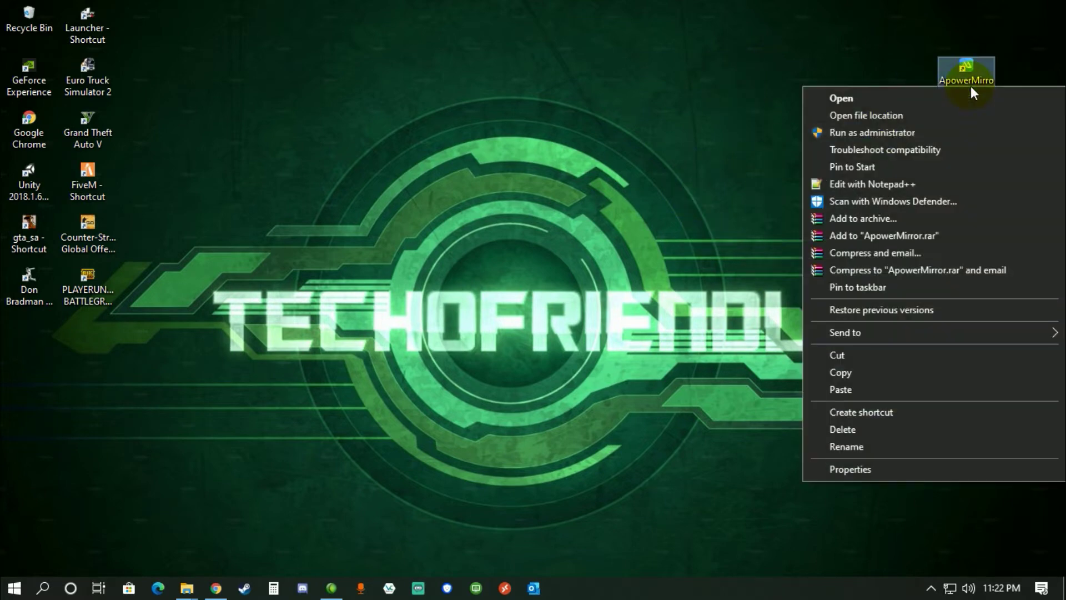
{"action": "left_click", "coordinate": [861, 119]}
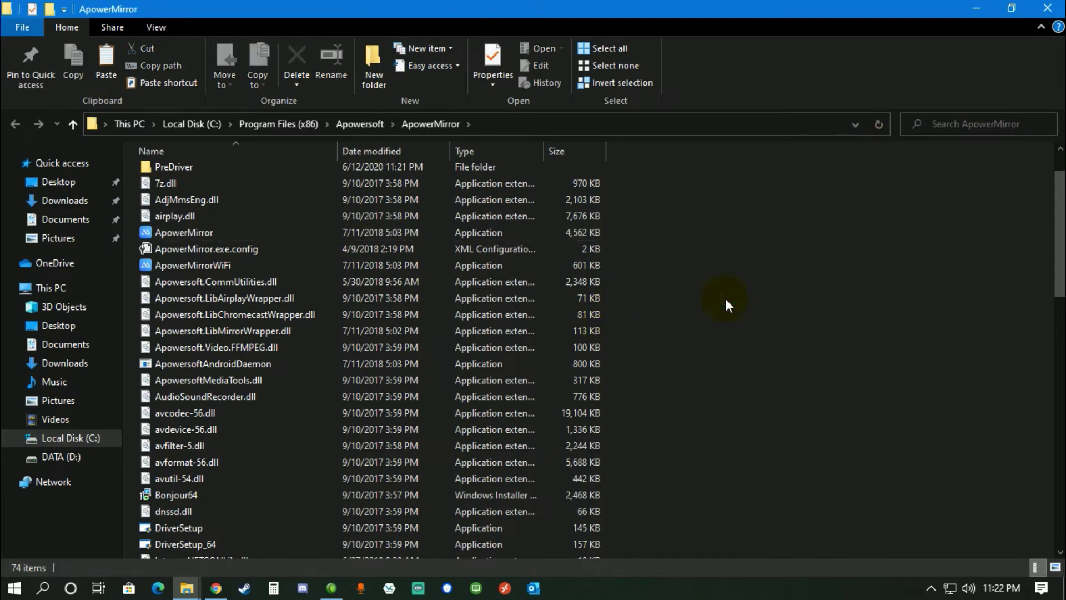
Paste Apowersoft.CommUtilities.dll into the ApowerMirror program folder, replacing the existing file with administrator permission, and minimize the window
{"action": "key", "text": "ctrl+v"}
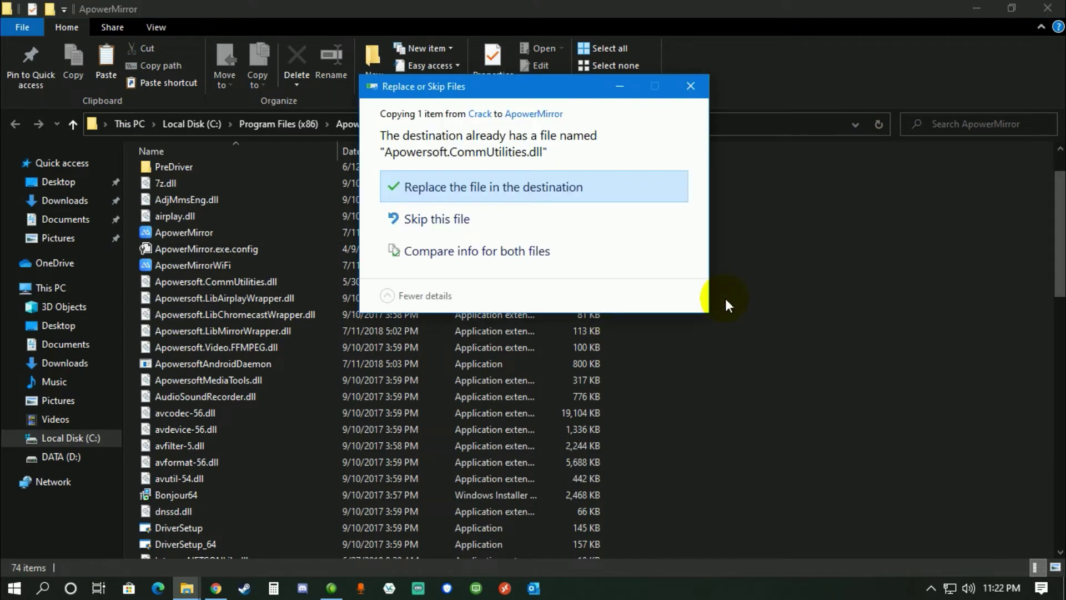
{"action": "left_click", "coordinate": [506, 187]}
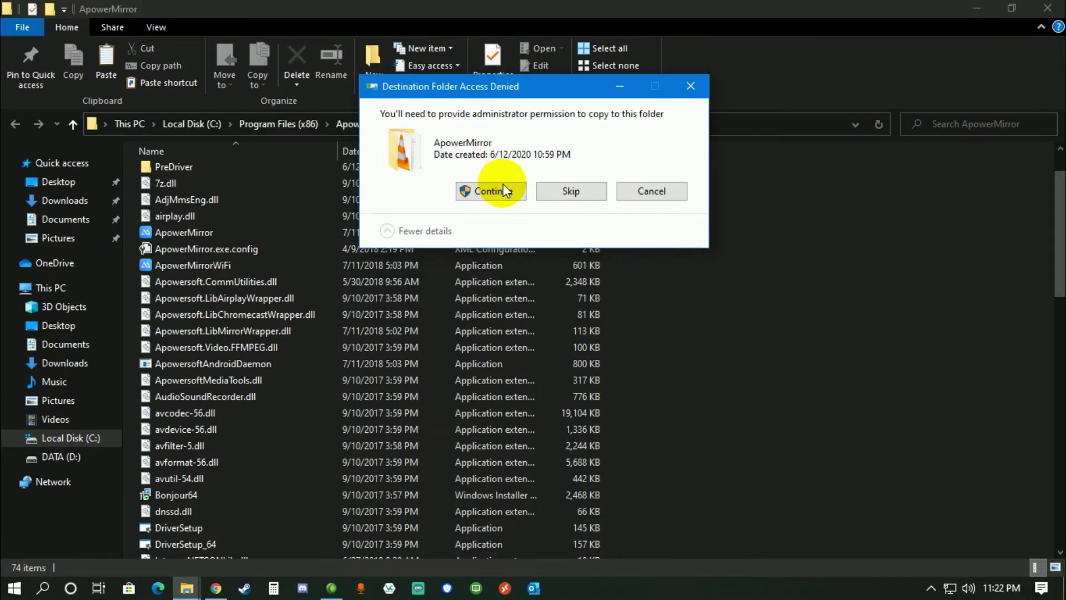
{"action": "left_click", "coordinate": [493, 191]}
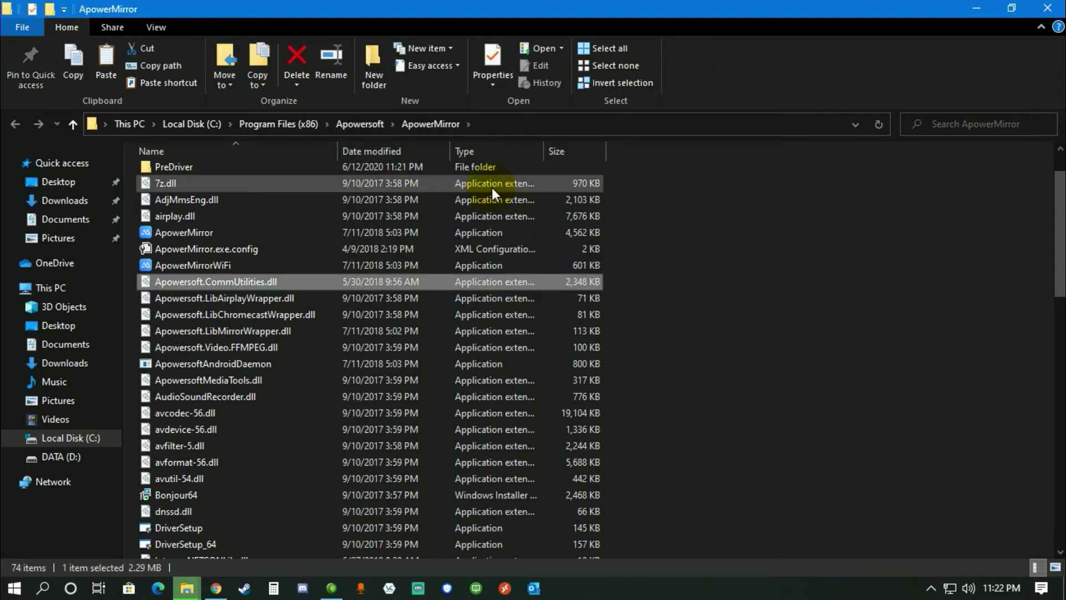
{"action": "left_click", "coordinate": [976, 9]}
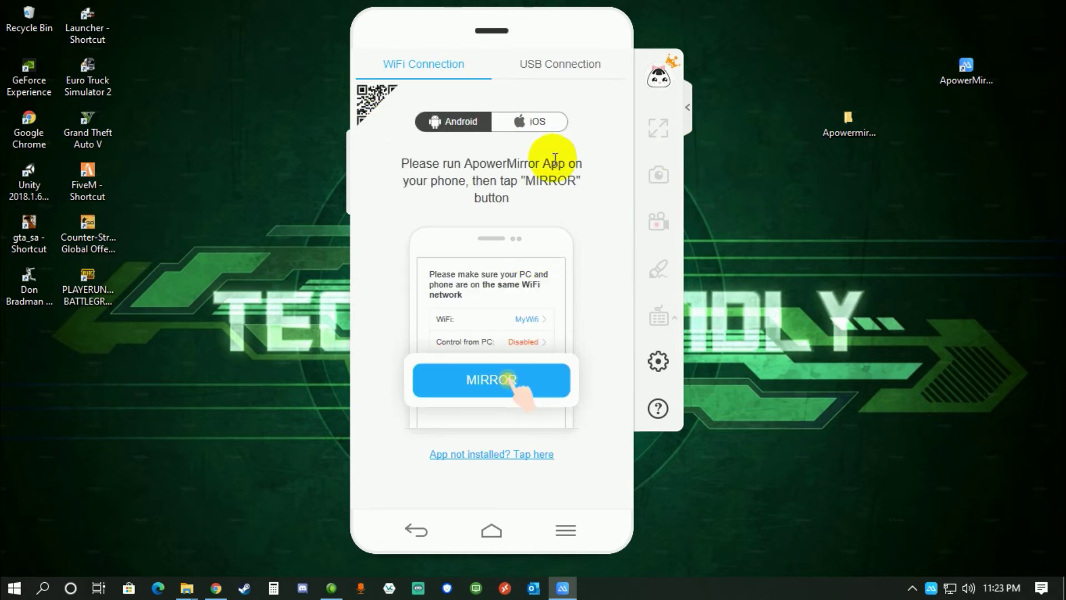
Switch ApowerMirror to USB Connection to mirror the phone, and go back to the phone's home screen
{"action": "mouse_move", "coordinate": [561, 50]}
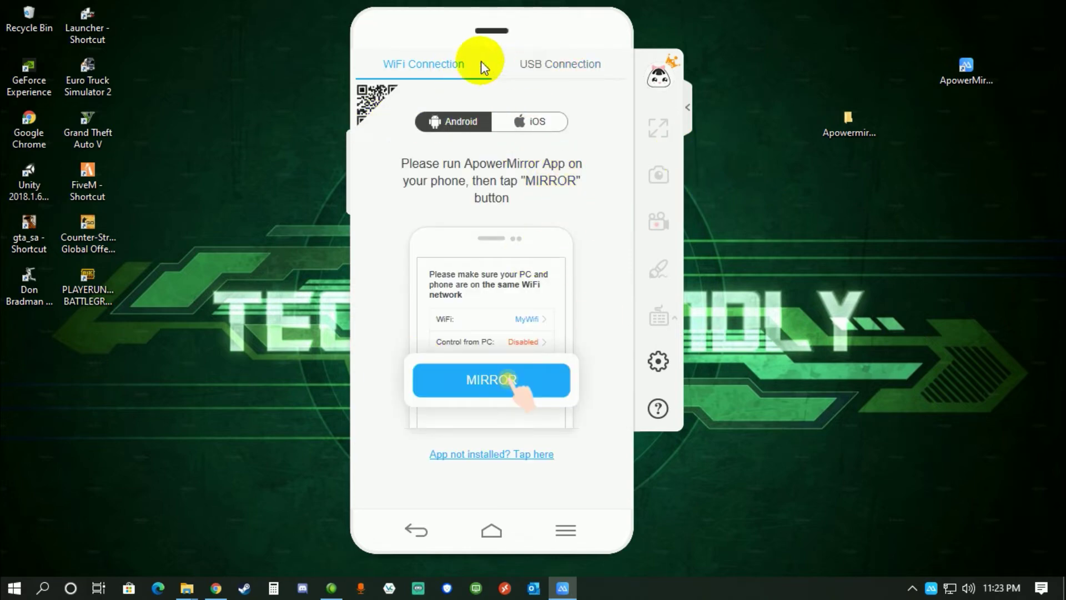
{"action": "left_click", "coordinate": [565, 62]}
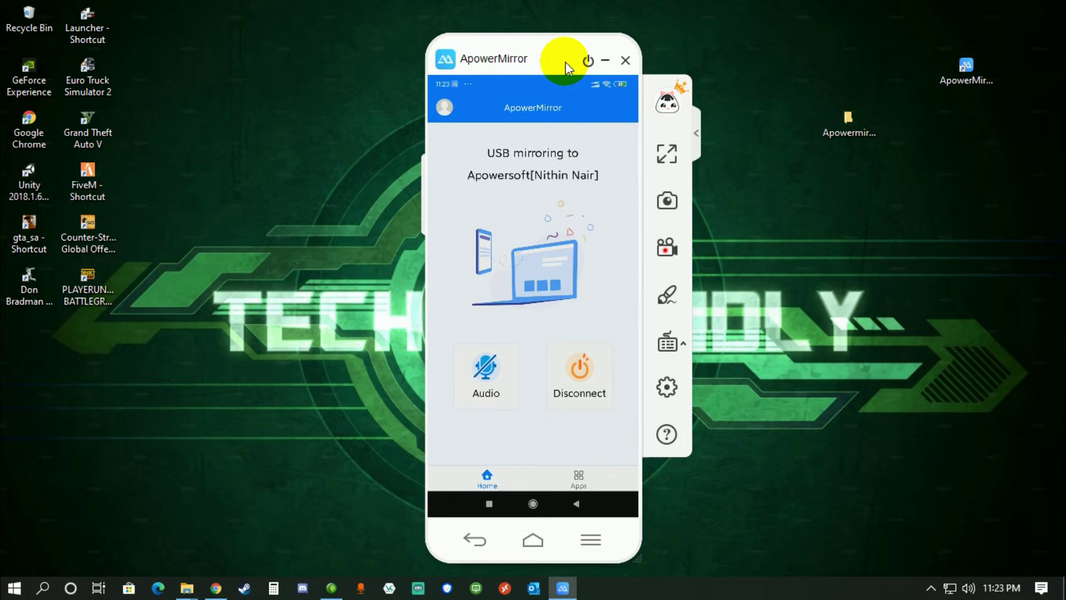
{"action": "right_click", "coordinate": [570, 356]}
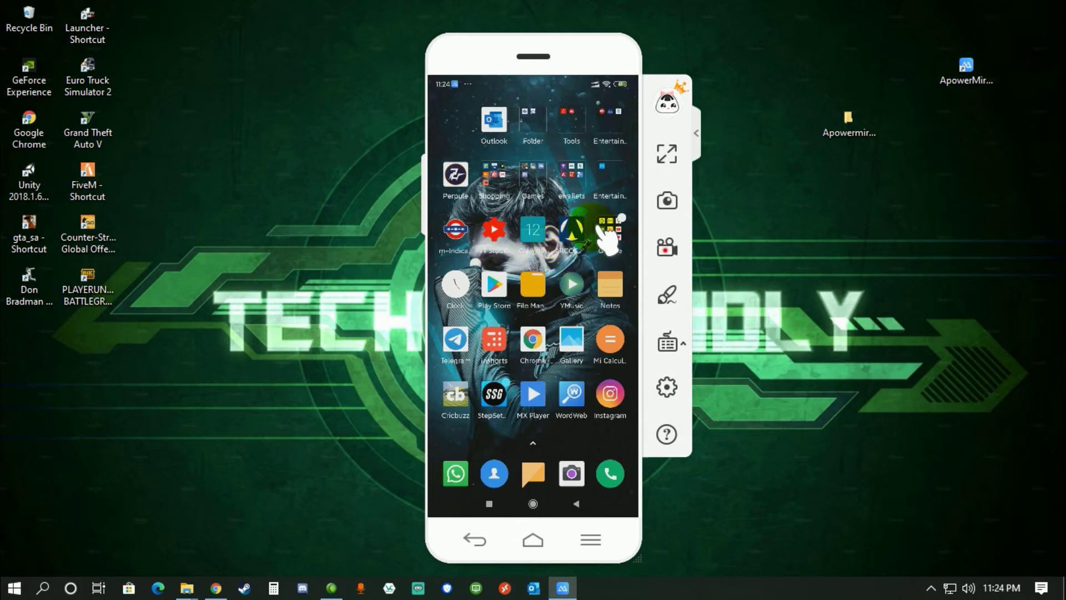
Expand the mirrored phone to full screen and reveal the control sidebar to view its recording tool
{"action": "left_click", "coordinate": [668, 154]}
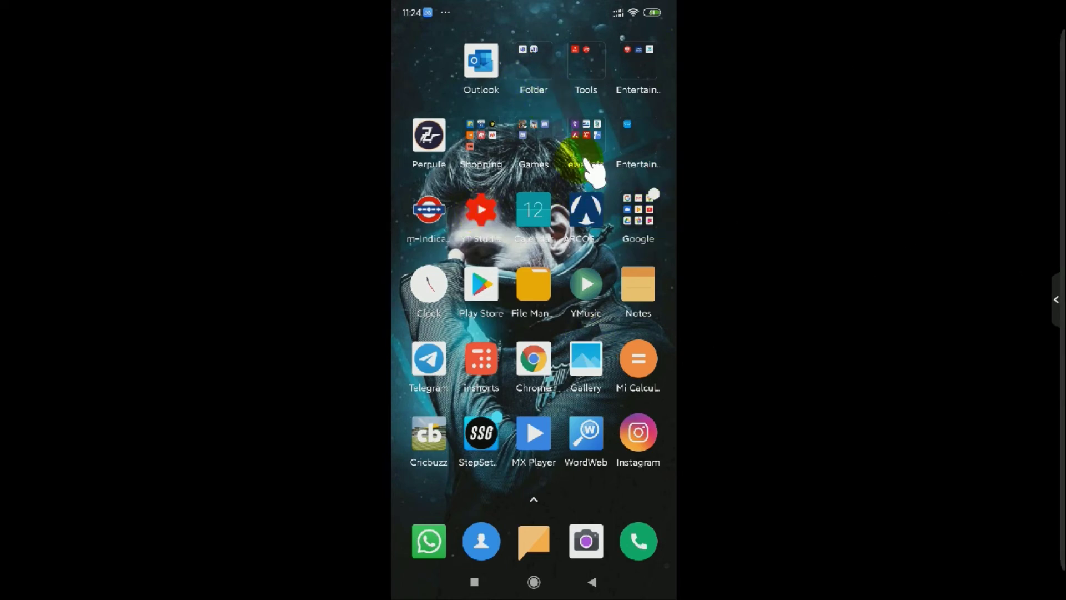
{"action": "mouse_move", "coordinate": [1055, 299]}
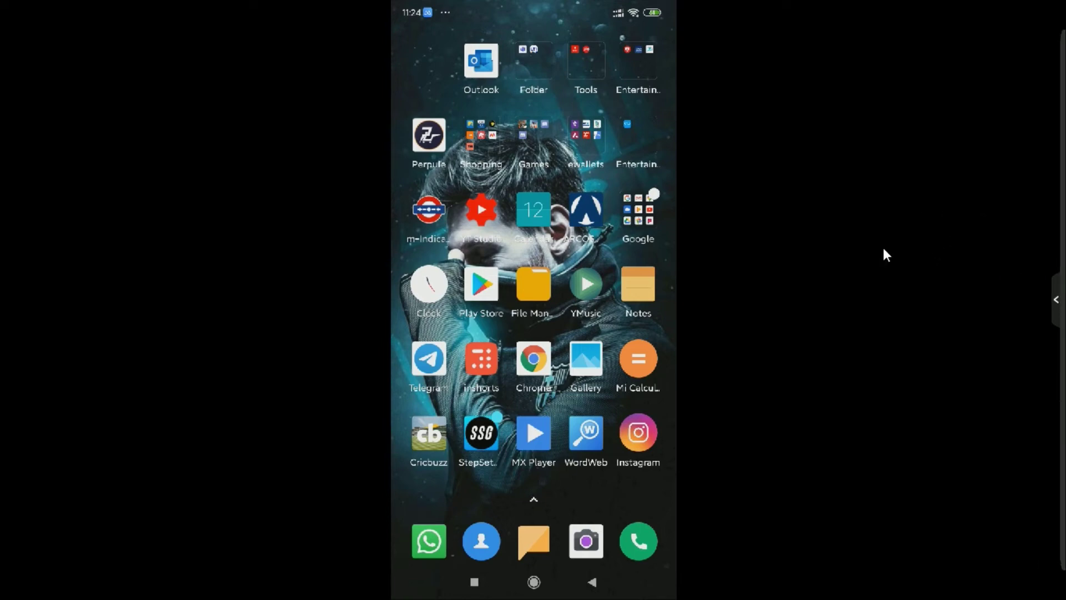
{"action": "left_click", "coordinate": [1057, 300]}
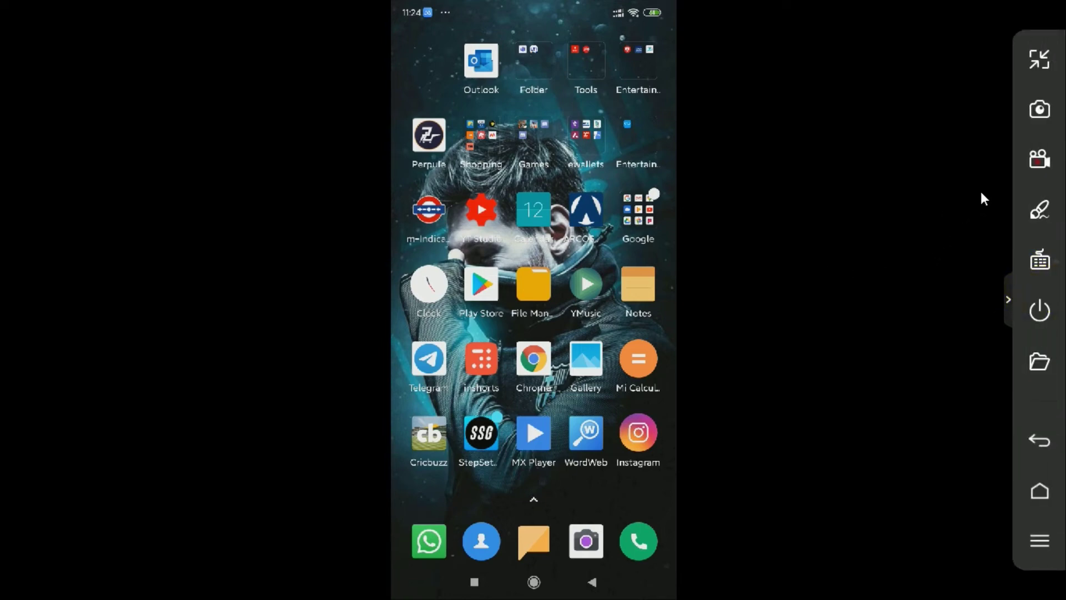
{"action": "left_click", "coordinate": [1043, 174]}
{"action": "left_click", "coordinate": [1049, 170]}
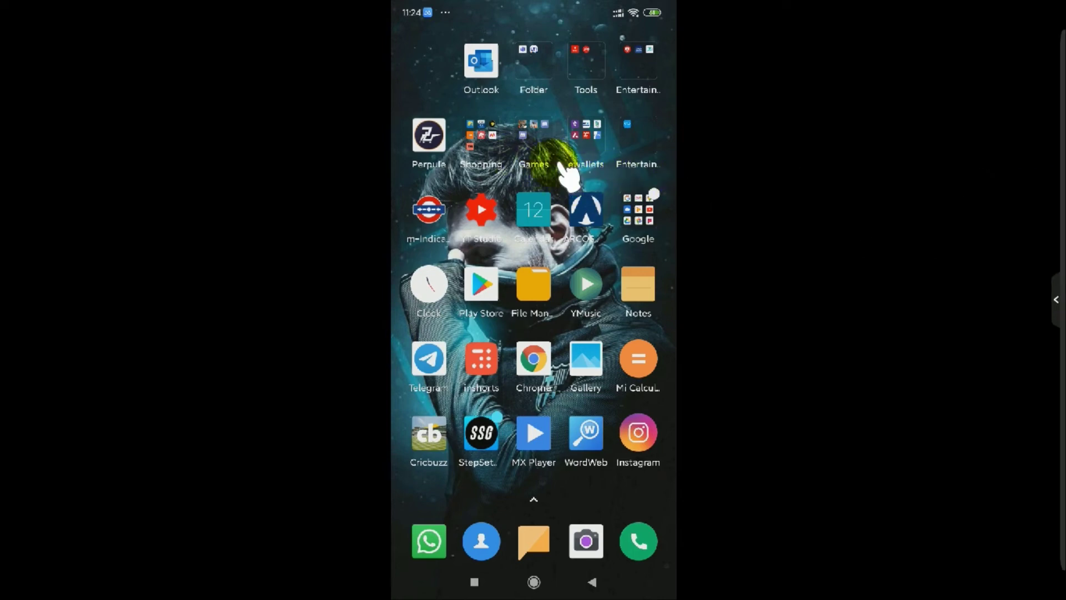
Launch PUBG Mobile from the phone's Games folder and start recording the mirrored screen
{"action": "left_click", "coordinate": [533, 137]}
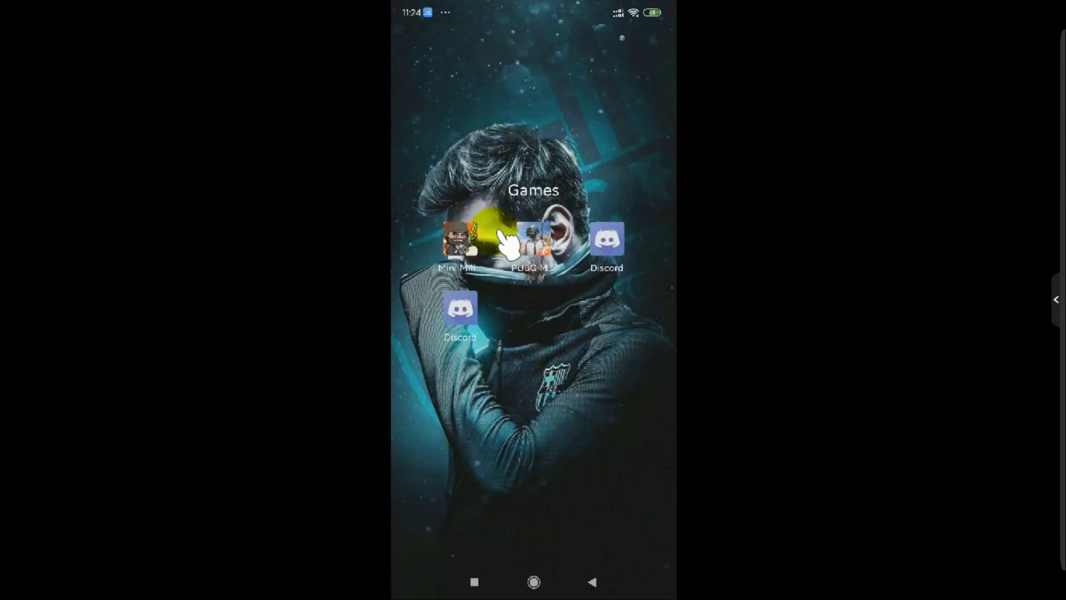
{"action": "left_click", "coordinate": [531, 244]}
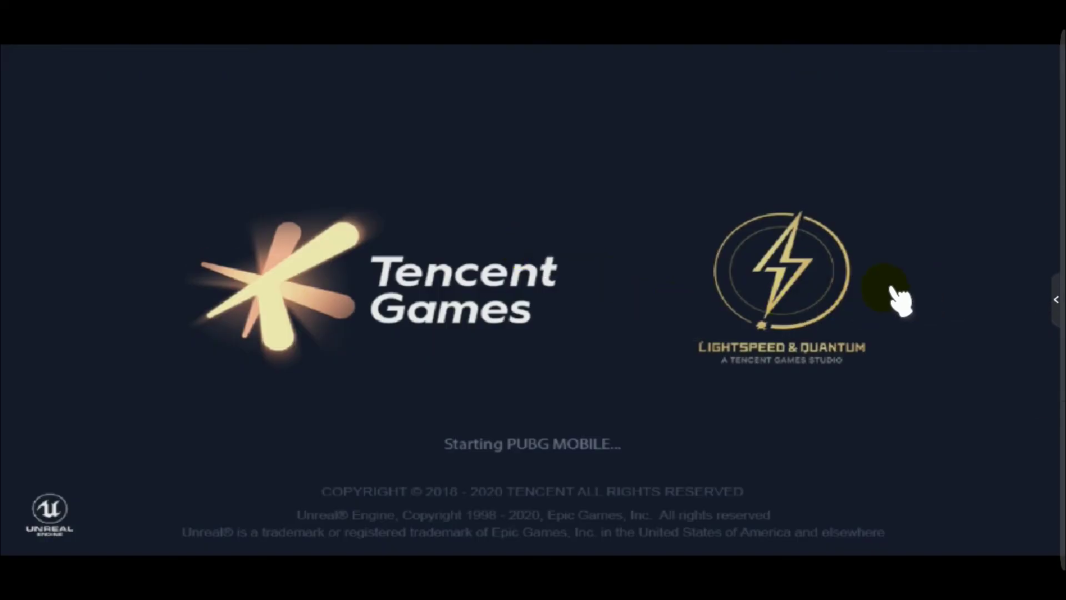
{"action": "left_click", "coordinate": [1052, 296]}
{"action": "left_click", "coordinate": [1038, 211]}
{"action": "left_click", "coordinate": [1045, 162]}
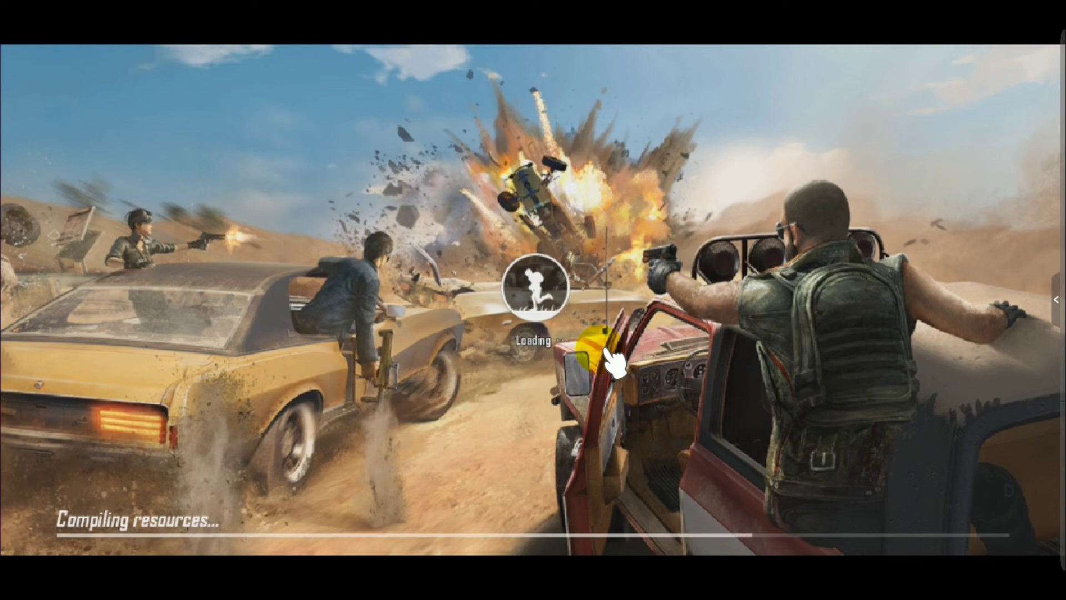
Go back on the phone from the PUBG Mobile loading screen and confirm exiting the game
{"action": "left_click", "coordinate": [1056, 300]}
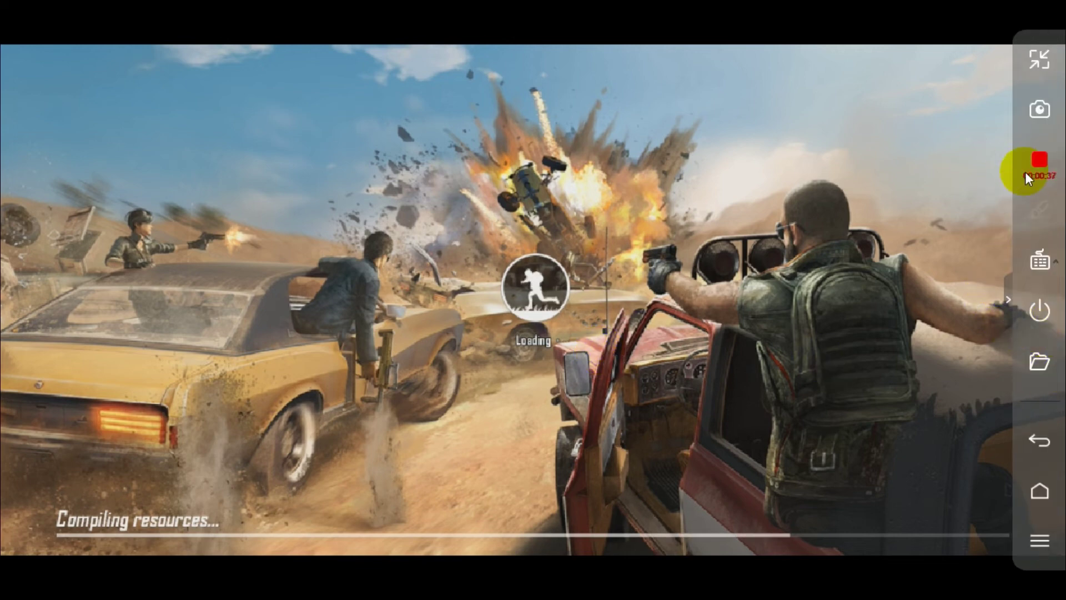
{"action": "right_click", "coordinate": [995, 321]}
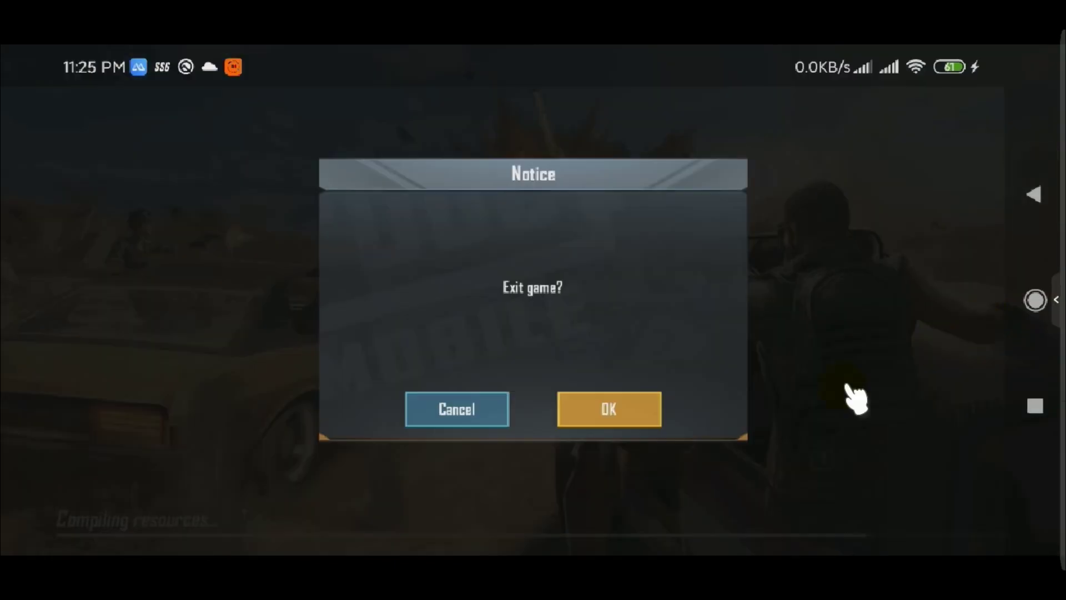
{"action": "left_click", "coordinate": [610, 413]}
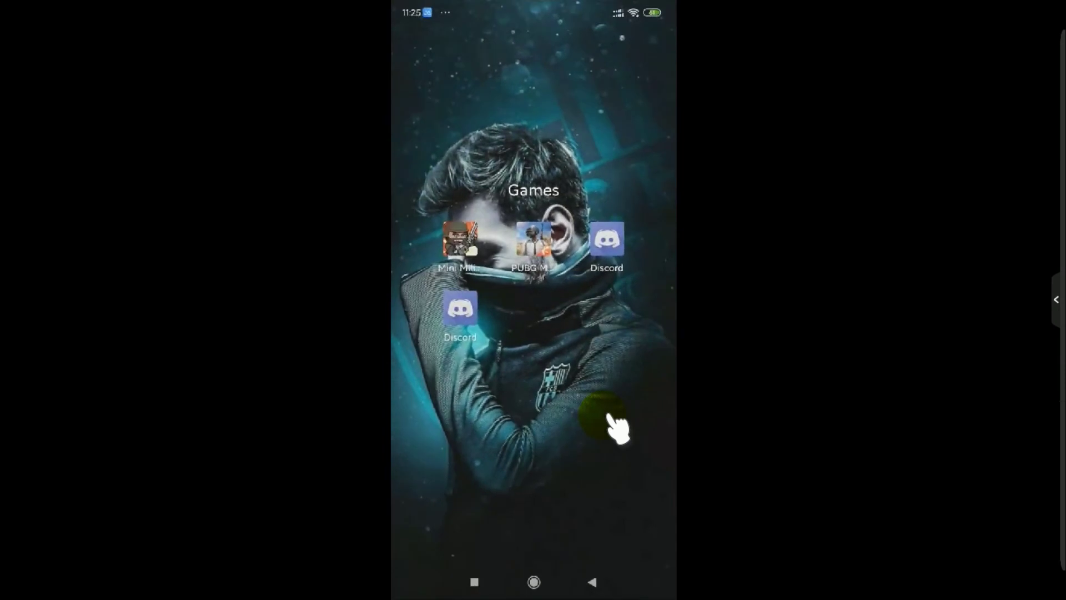
Stop the screen recording and return the mirrored phone from full screen to windowed view
{"action": "left_click", "coordinate": [1054, 294]}
{"action": "left_click", "coordinate": [1037, 160]}
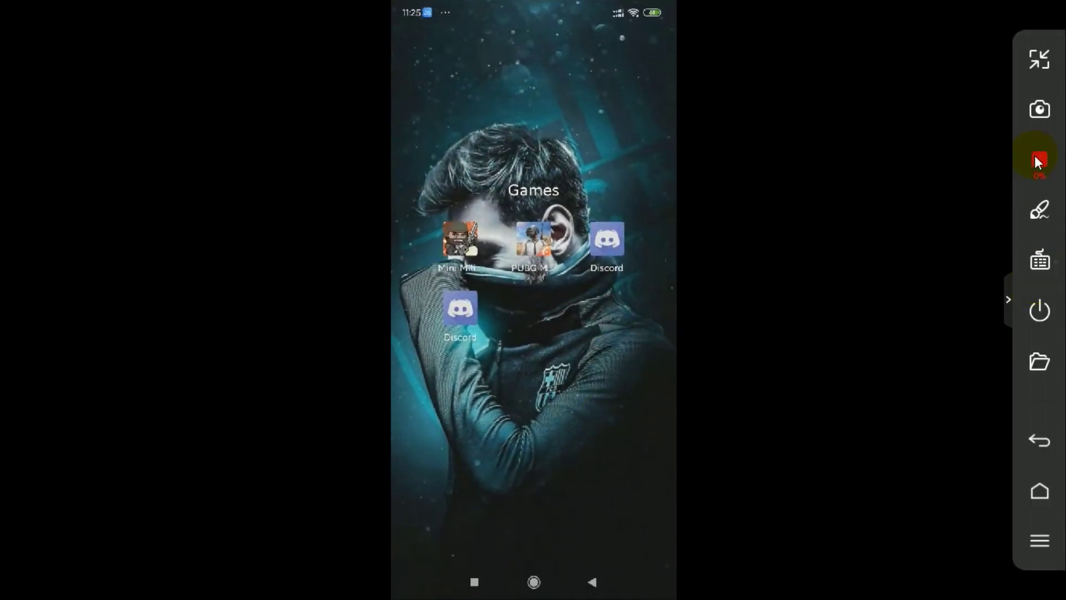
{"action": "left_click", "coordinate": [1025, 292]}
{"action": "left_click", "coordinate": [1007, 296]}
{"action": "left_click", "coordinate": [1054, 298]}
{"action": "left_click", "coordinate": [1047, 65]}
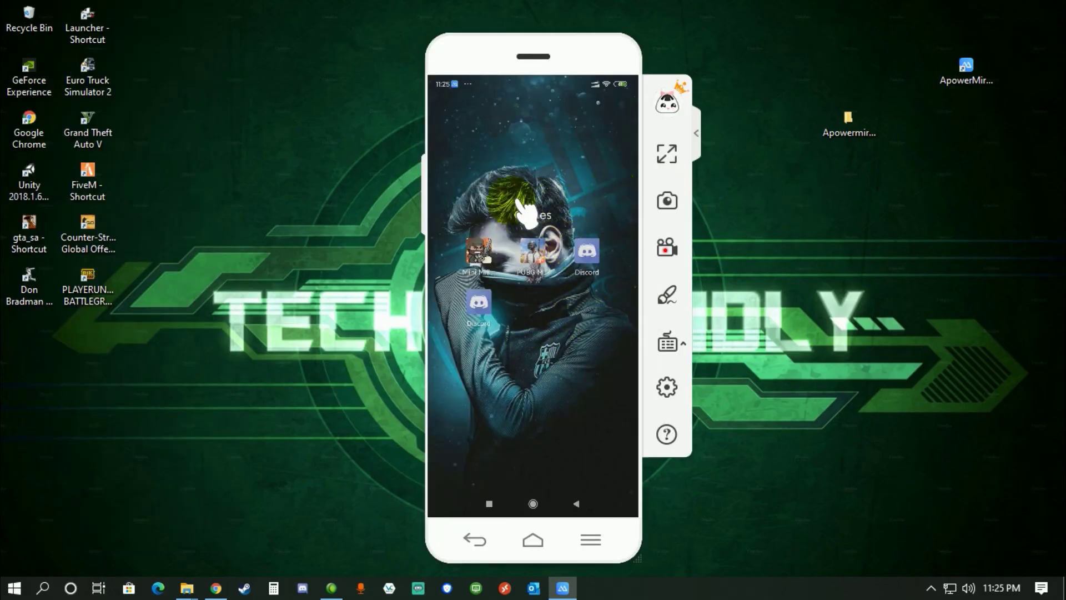
Close ApowerMirror with the Exit the program option
{"action": "mouse_move", "coordinate": [588, 65]}
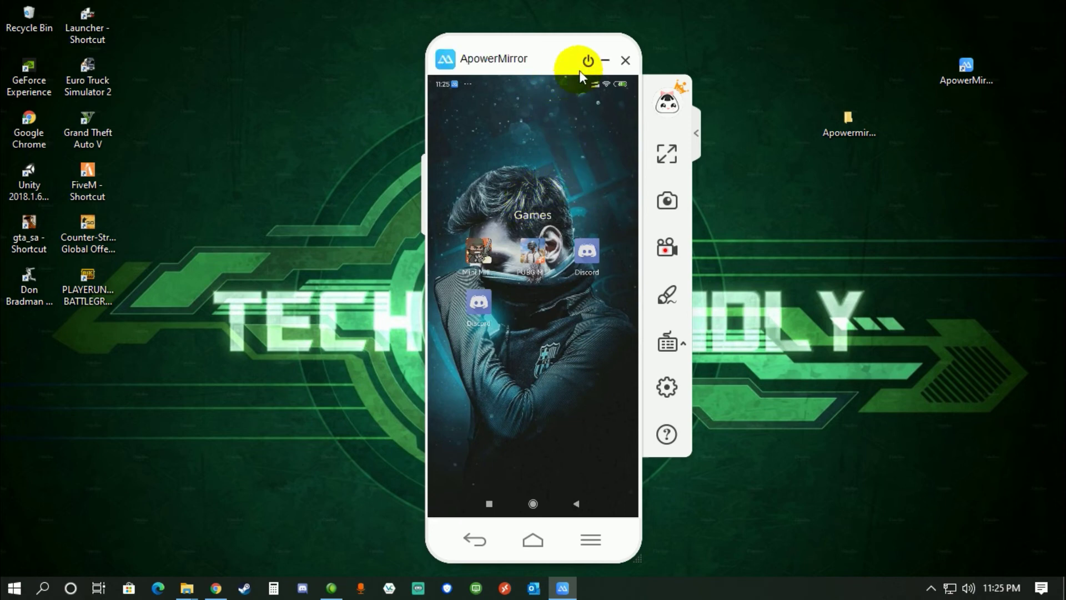
{"action": "left_click", "coordinate": [624, 61]}
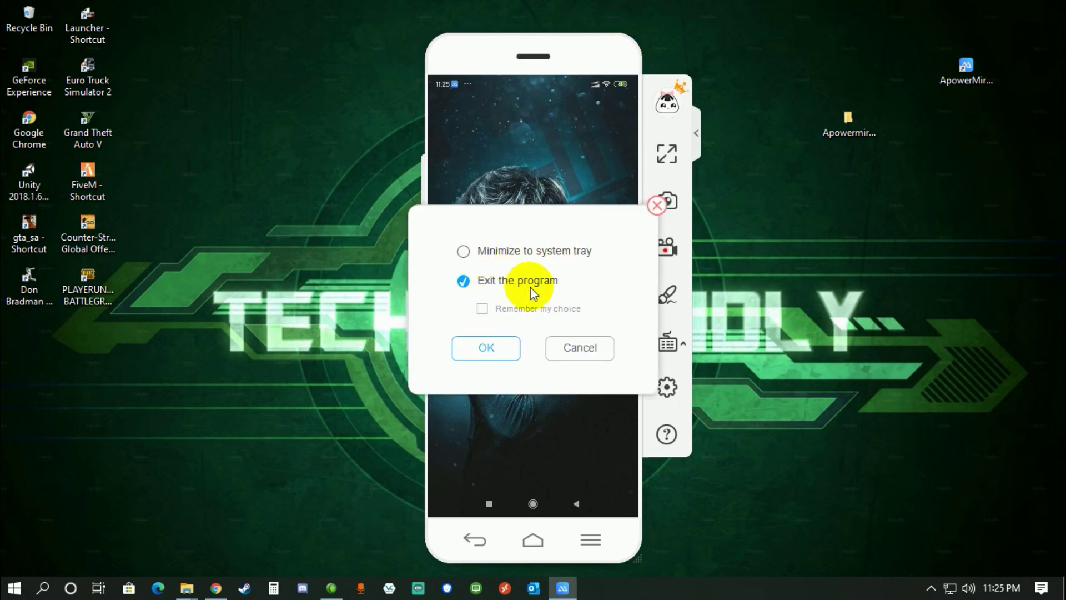
{"action": "left_click", "coordinate": [492, 347]}
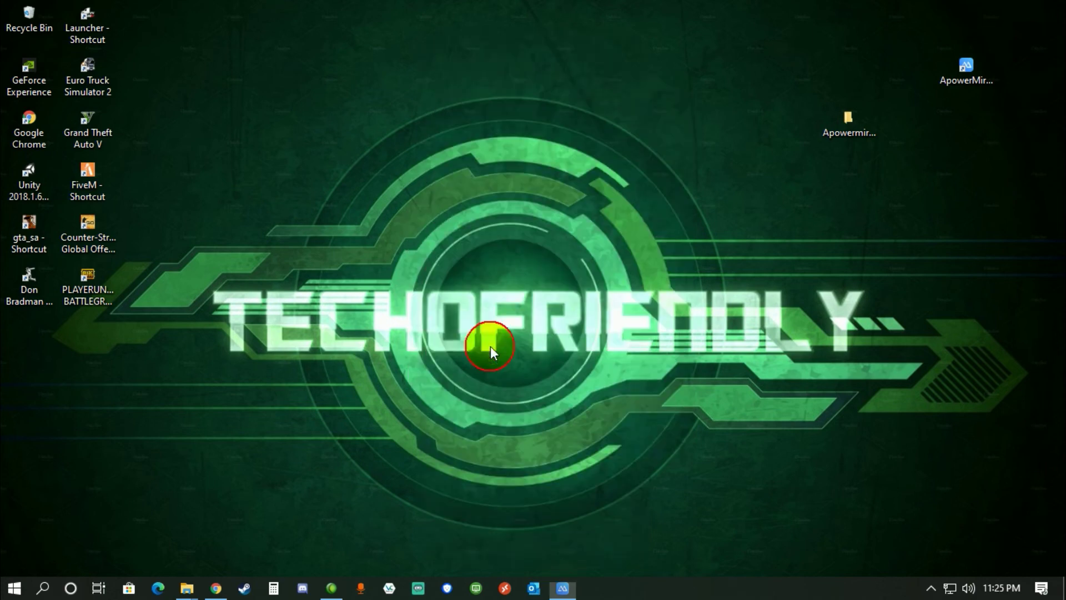